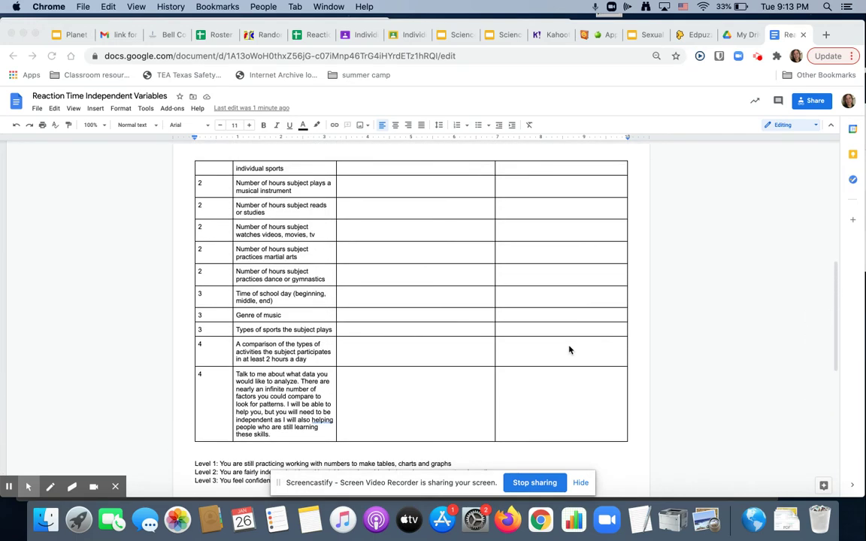
pyautogui.scroll(10, 569, 350)
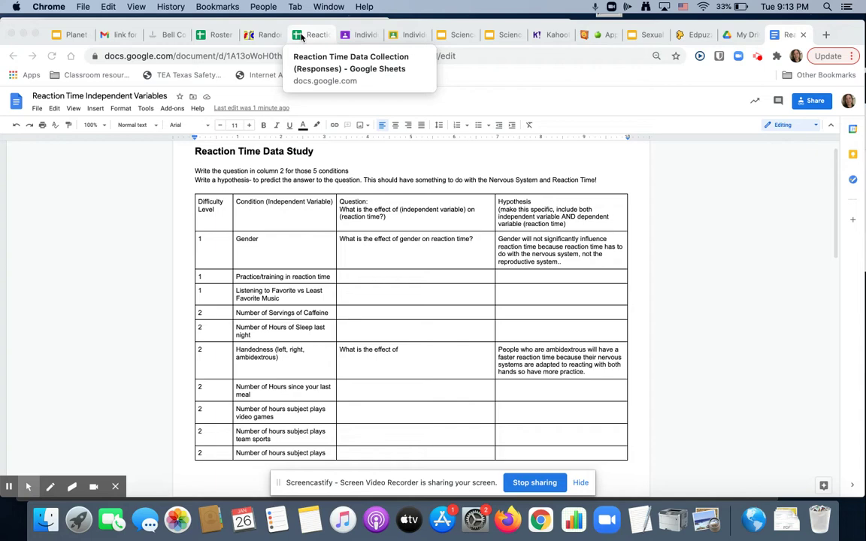
# - Switch to the Reaction Time Data Collection spreadsheet and its Form Responses 1 sheet
pyautogui.click(301, 35)
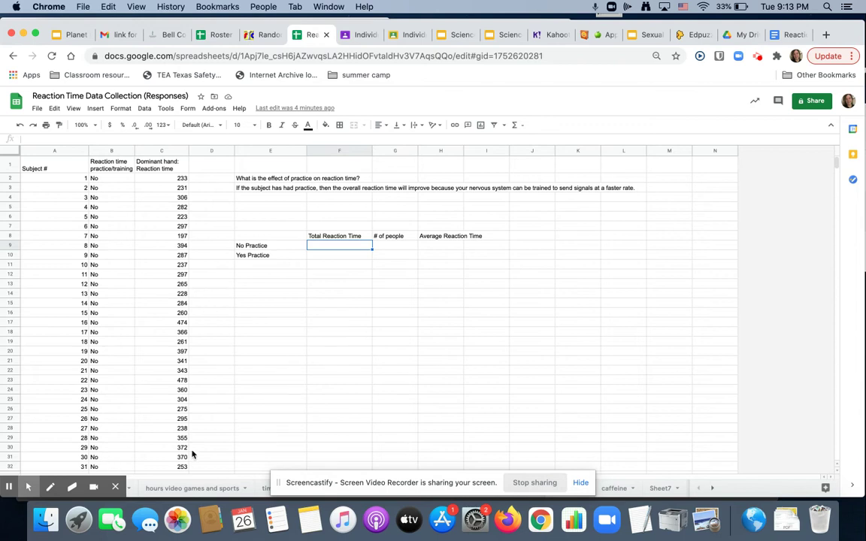
pyautogui.click(168, 458)
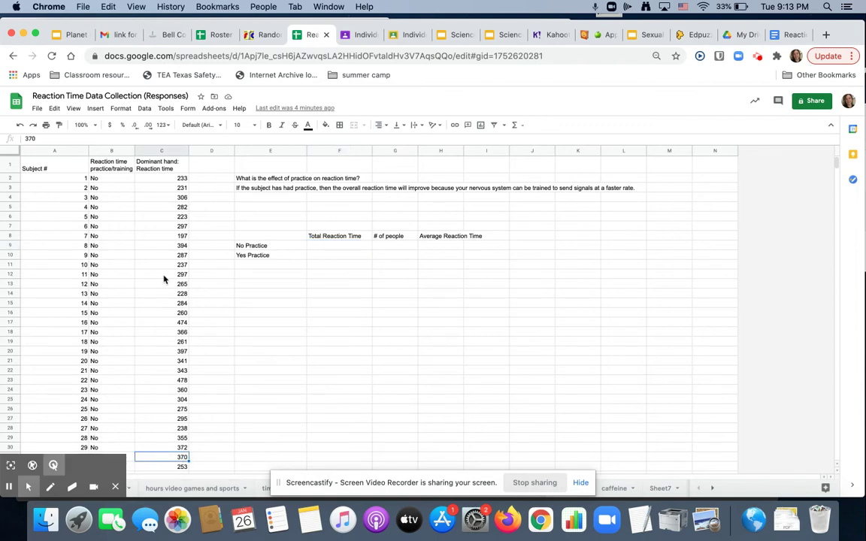
pyautogui.doubleClick(44, 28)
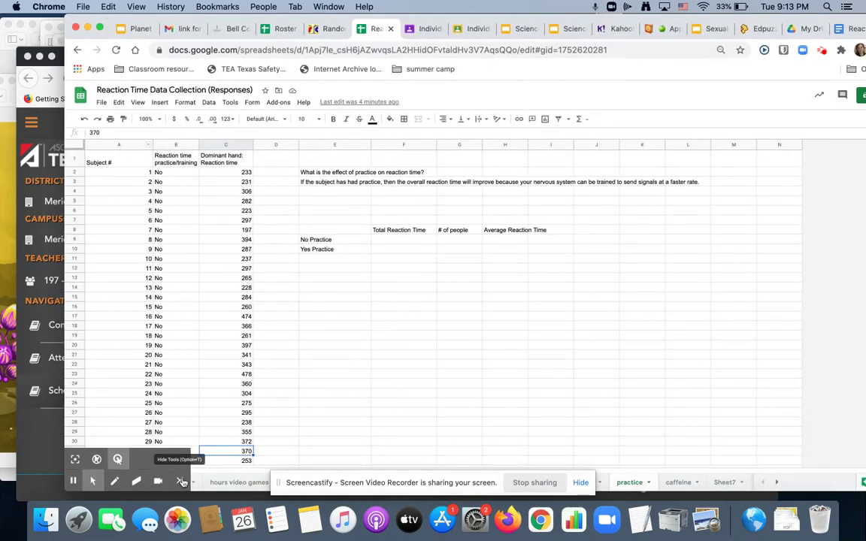
pyautogui.click(143, 485)
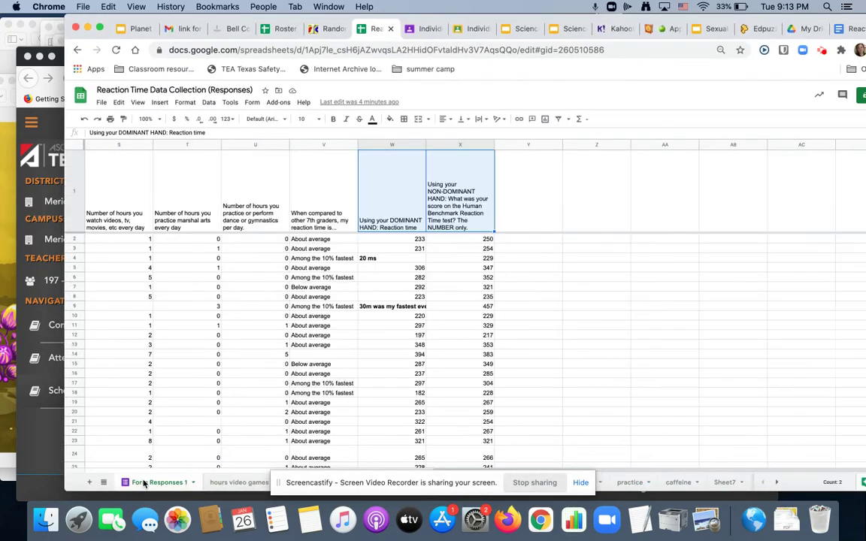
pyautogui.press('super+bracketleft')
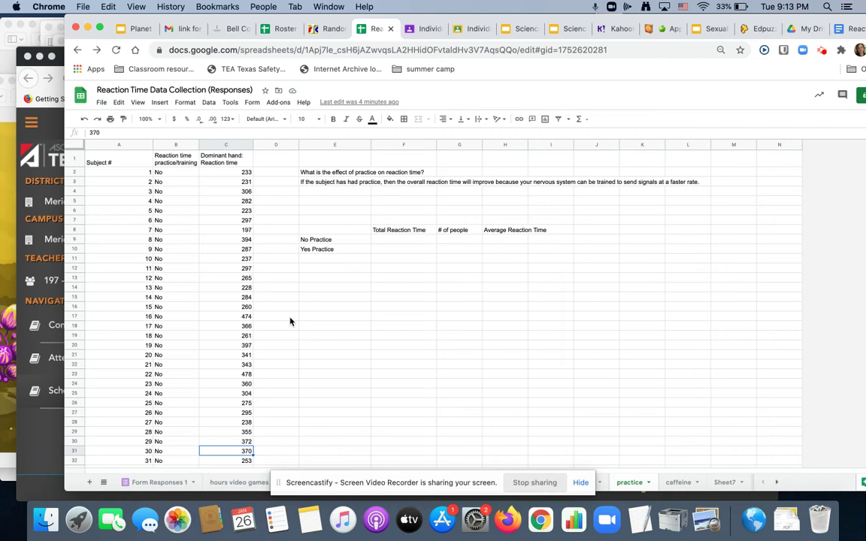
pyautogui.click(150, 485)
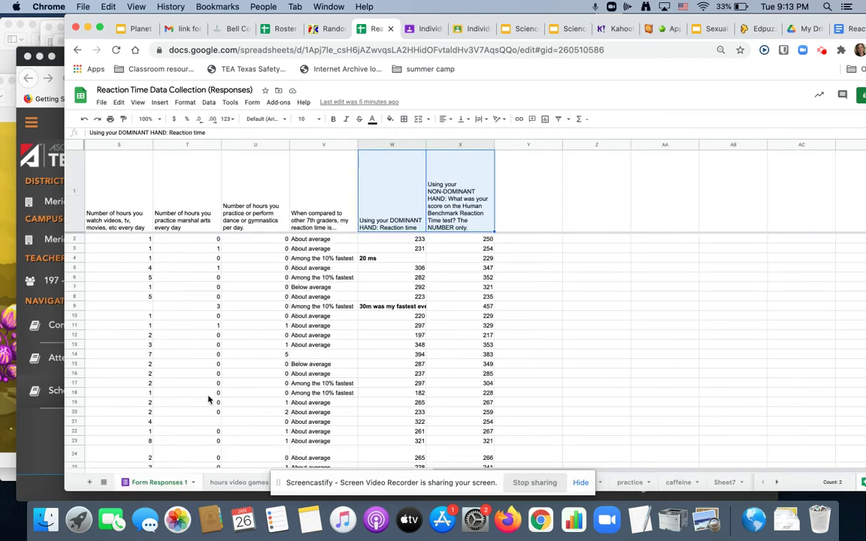
# - Review the row 1 headers from Timestamp through Dominant hand, Hours of sleep and team sports
pyautogui.click(189, 361)
pyautogui.press('Up')
pyautogui.press('Up')
pyautogui.press('Up')
pyautogui.press('Up')
pyautogui.press('Up')
pyautogui.press('Up')
pyautogui.press('Up')
pyautogui.press('Up')
pyautogui.press('Up')
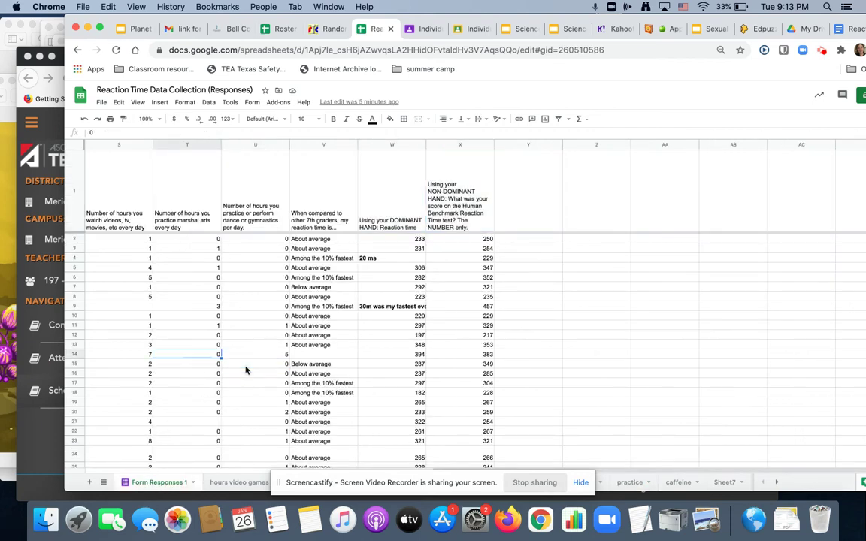
pyautogui.press('Up')
pyautogui.press('Up')
pyautogui.press('Up')
pyautogui.press('Up')
pyautogui.press('Up')
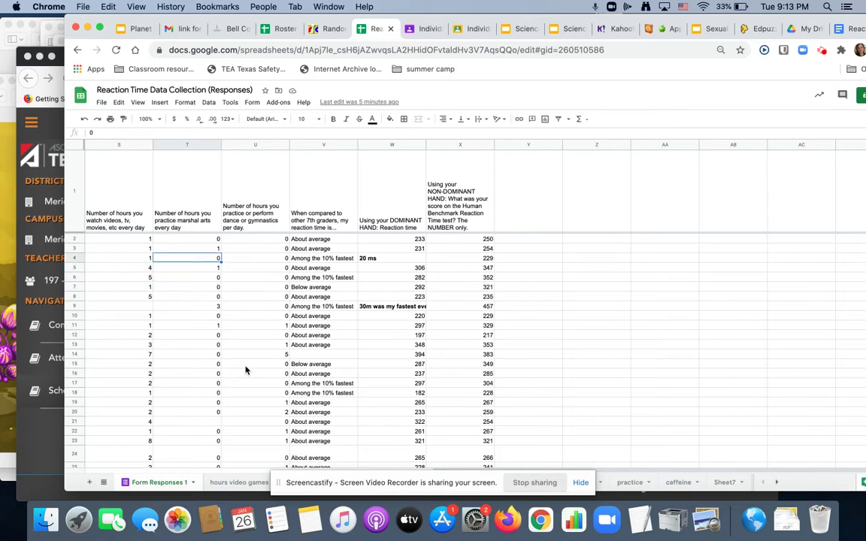
pyautogui.press('Left')
pyautogui.press('Left')
pyautogui.press('Left')
pyautogui.press('Left')
pyautogui.press('Left')
pyautogui.press('Left')
pyautogui.press('Left')
pyautogui.press('Left')
pyautogui.press('Left')
pyautogui.press('Left')
pyautogui.press('Left')
pyautogui.press('Left')
pyautogui.press('Left')
pyautogui.press('Left')
pyautogui.press('Left')
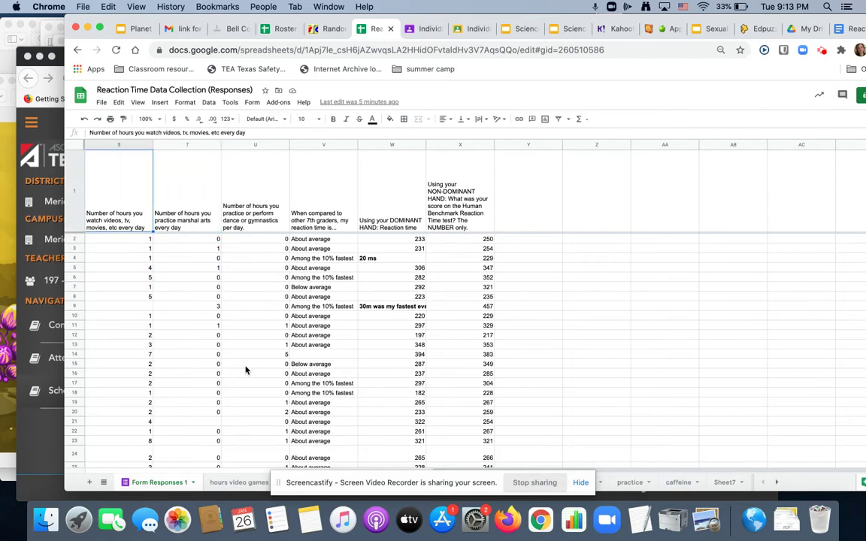
pyautogui.press('Left')
pyautogui.press('Left')
pyautogui.press('Left')
pyautogui.press('Left')
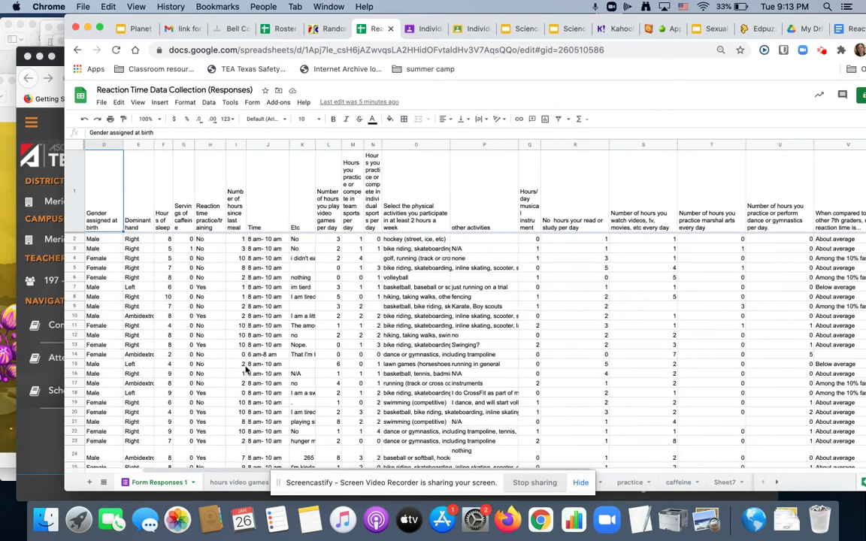
pyautogui.press('Right')
pyautogui.press('Right')
pyautogui.press('Right')
pyautogui.press('Right')
pyautogui.press('Right')
pyautogui.press('Right')
pyautogui.press('Right')
pyautogui.press('Right')
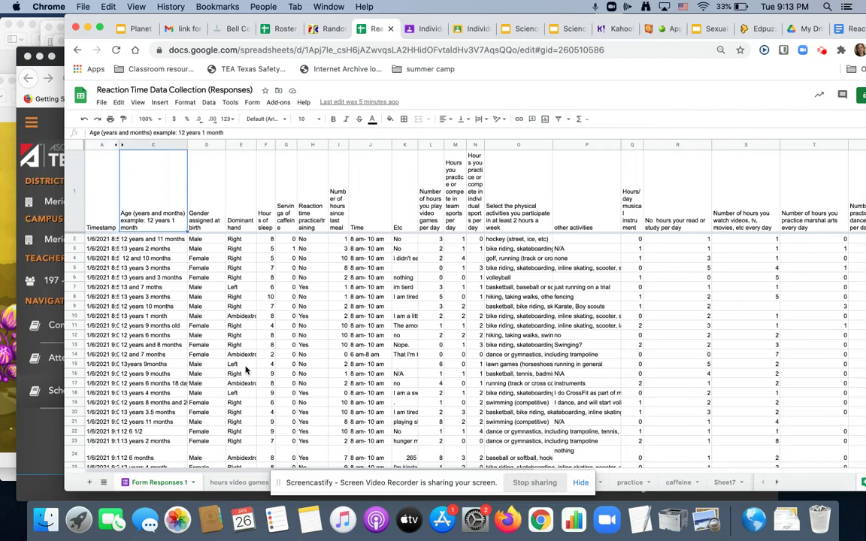
pyautogui.press('Left')
pyautogui.press('Left')
pyautogui.press('Left')
pyautogui.press('Left')
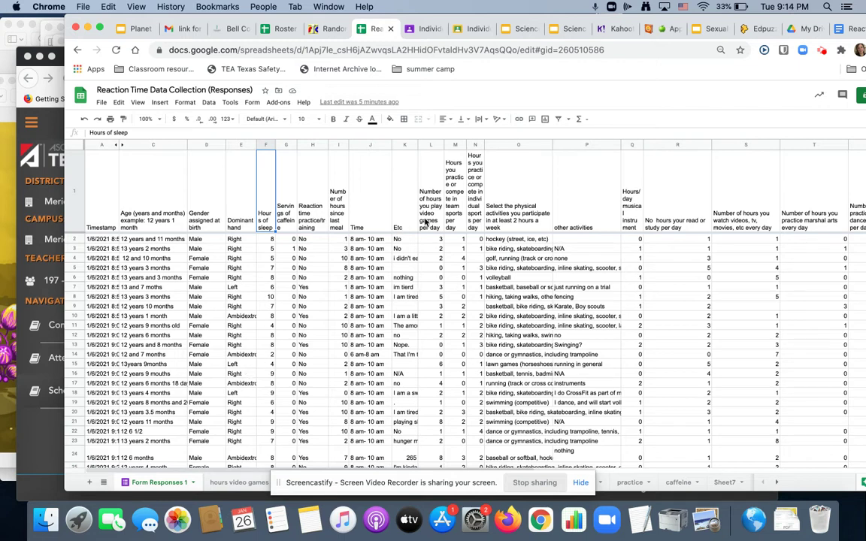
pyautogui.moveTo(428, 202); pyautogui.dragTo(474, 215)
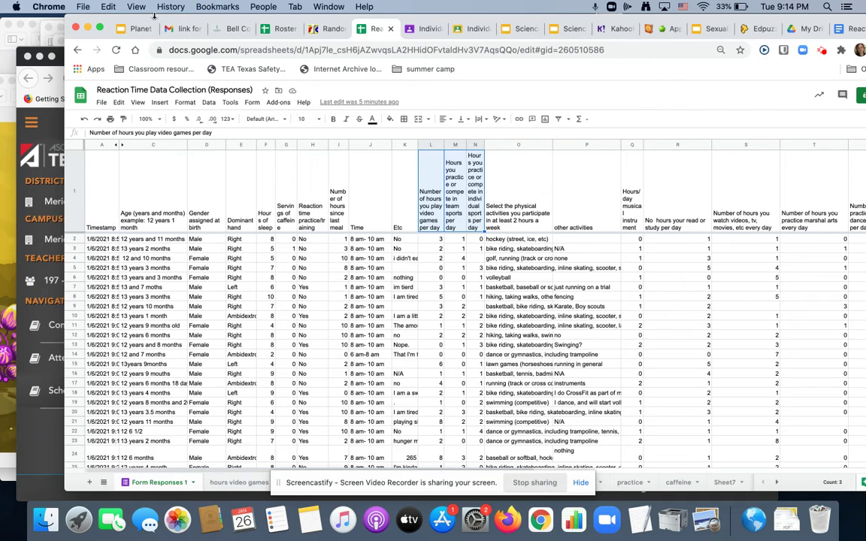
pyautogui.moveTo(156, 20); pyautogui.dragTo(88, 5)
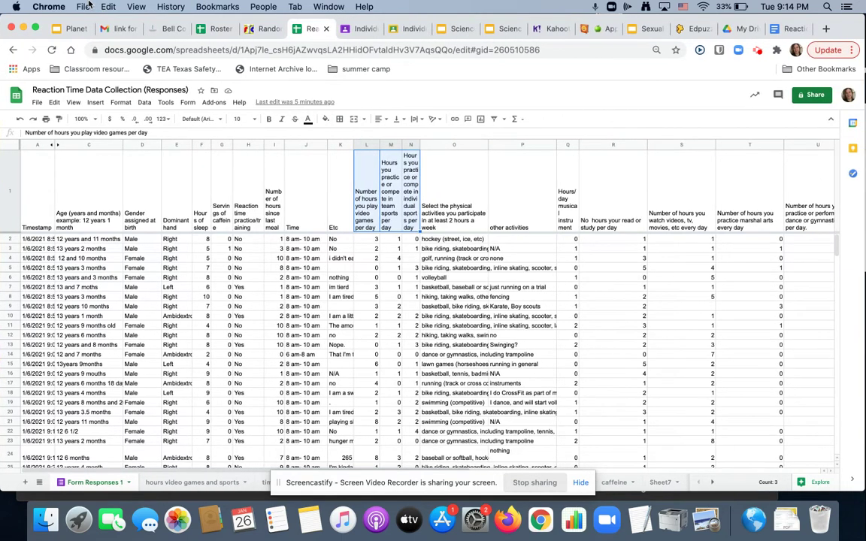
pyautogui.click(777, 27)
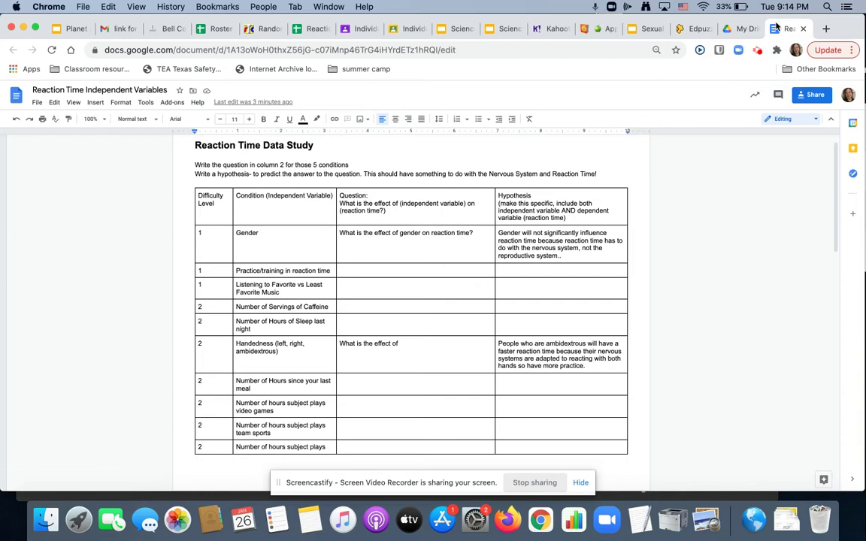
# - Append 'assigned at birth' to the Gender condition cell so it reads 'Gender assigned at birth'
pyautogui.click(263, 231)
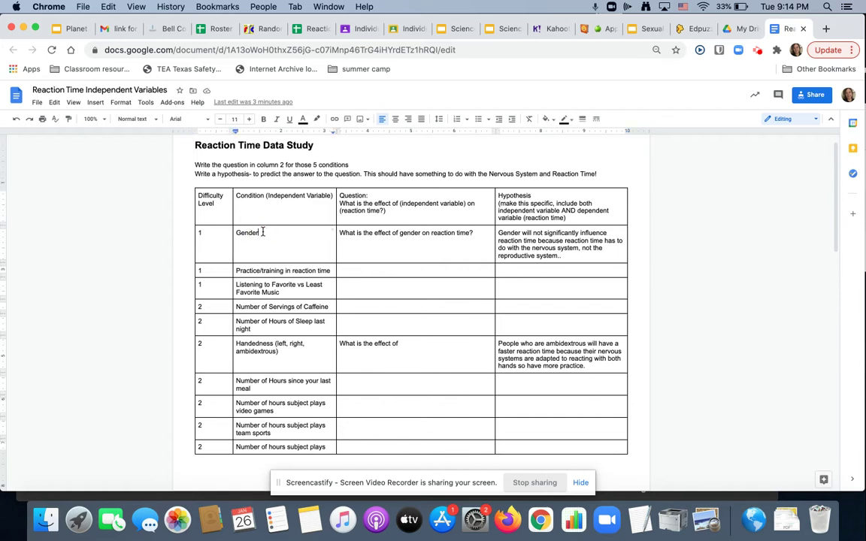
pyautogui.write('assigned at birth')
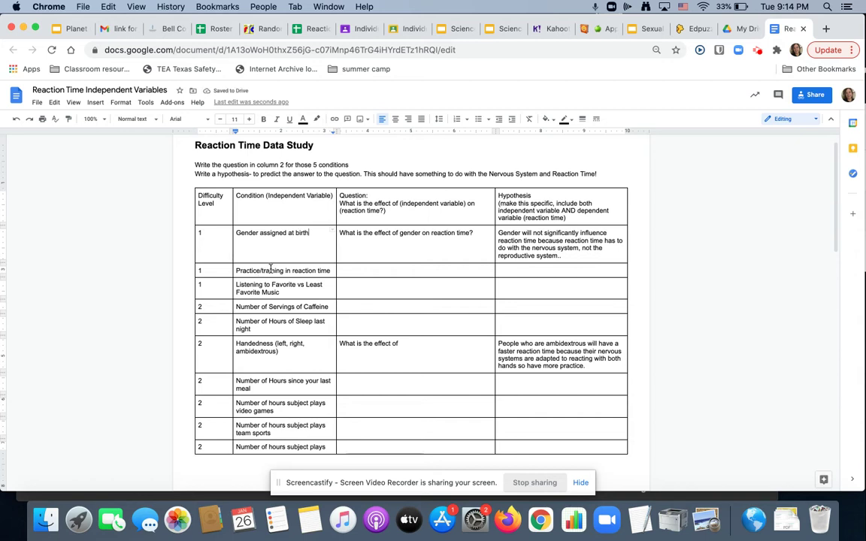
pyautogui.click(280, 291)
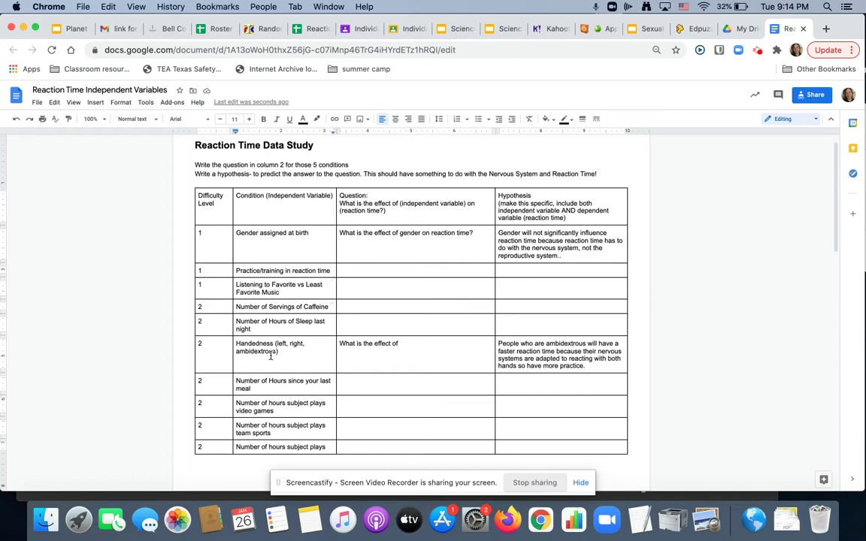
pyautogui.scroll(-8, 270, 353)
pyautogui.scroll(-4, 271, 356)
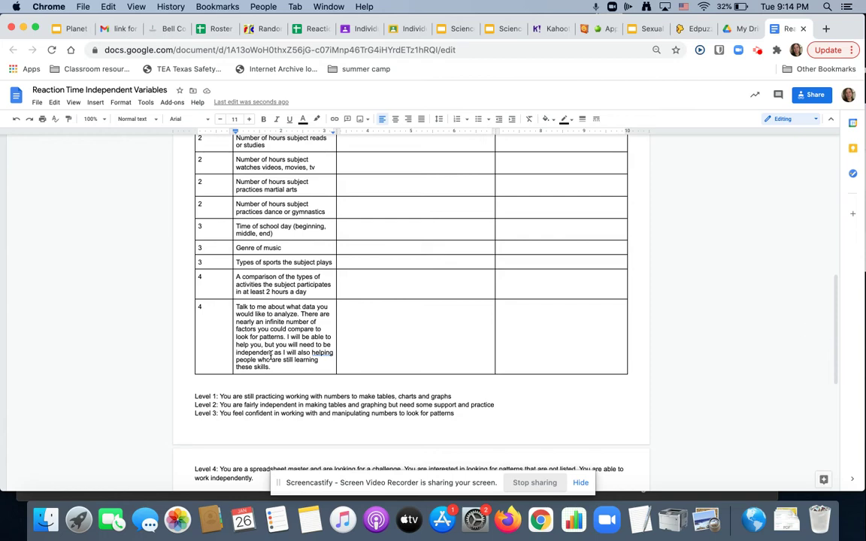
pyautogui.scroll(6, 271, 356)
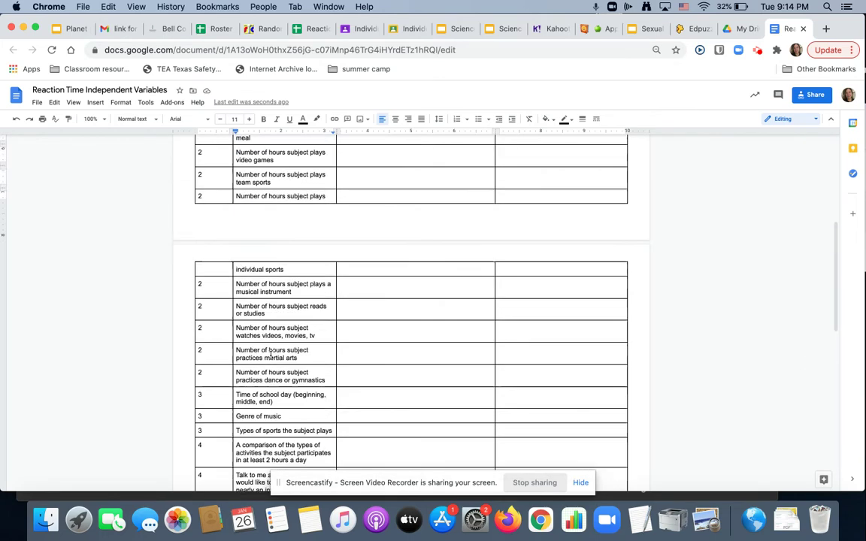
pyautogui.scroll(6, 271, 356)
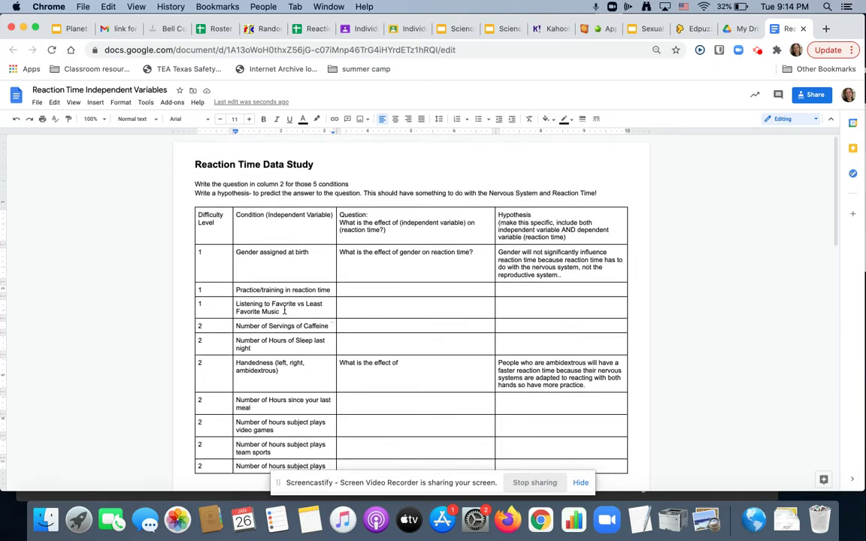
pyautogui.doubleClick(340, 215)
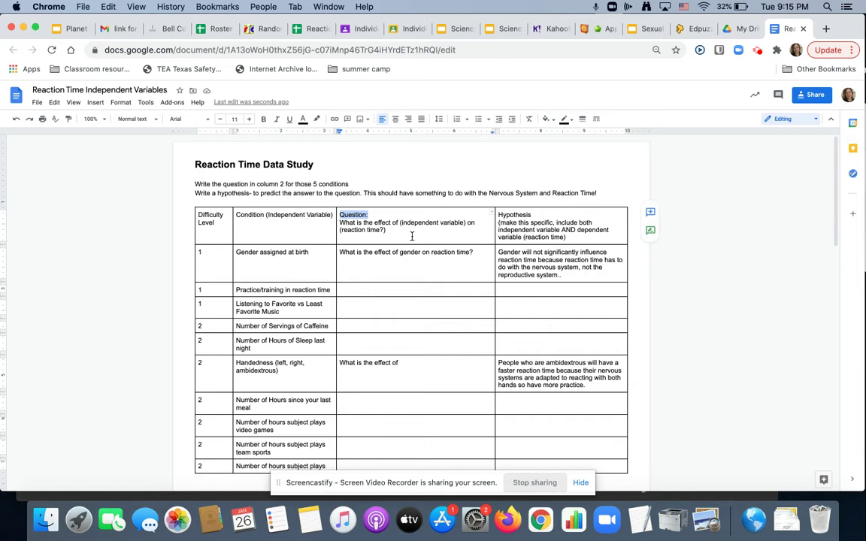
# - Bold the 'Question:' and 'Hypothesis' header labels in the table's header row
pyautogui.press('super+b')
pyautogui.doubleClick(495, 216)
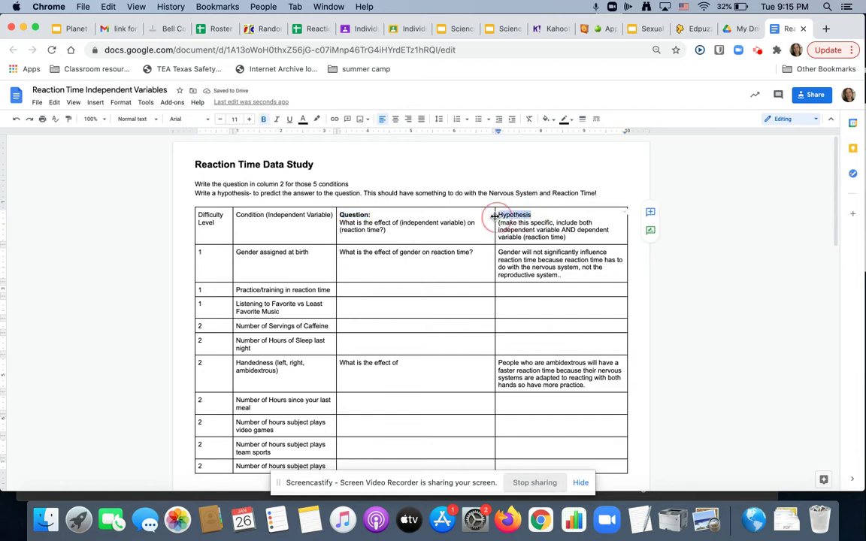
pyautogui.moveTo(495, 216); pyautogui.dragTo(481, 220)
pyautogui.click(498, 216)
pyautogui.doubleClick(499, 215)
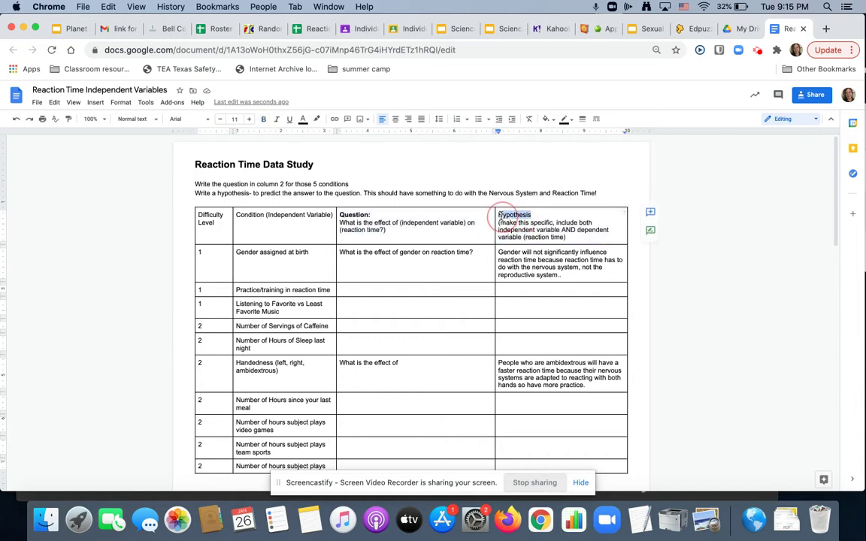
pyautogui.press('super+b')
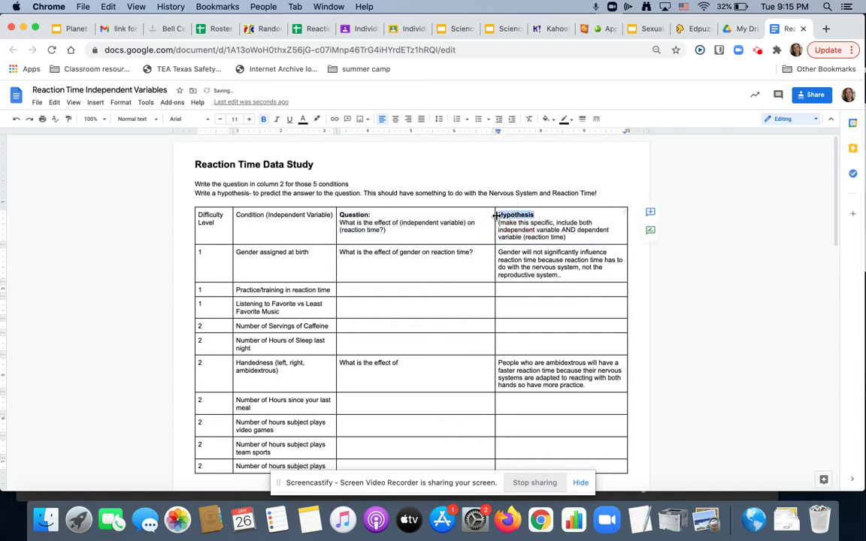
pyautogui.click(263, 218)
pyautogui.moveTo(264, 223); pyautogui.dragTo(234, 263)
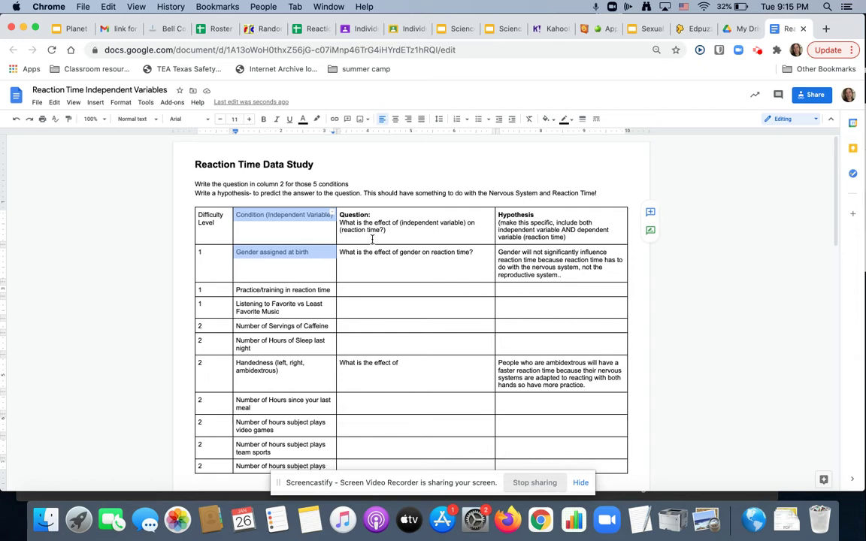
pyautogui.click(376, 253)
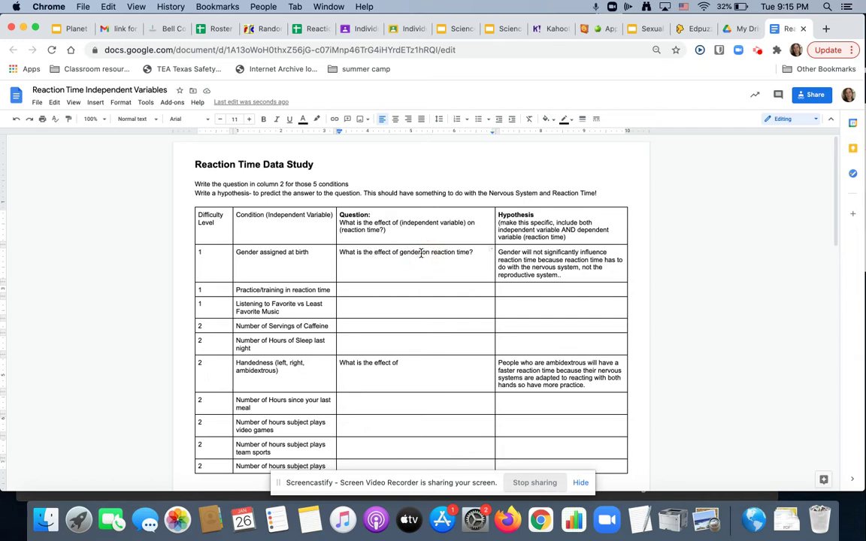
# - Insert 'assigned at birth' after 'gender' in the gender row's Question cell
pyautogui.write('is ')
pyautogui.write('signed at birth ')
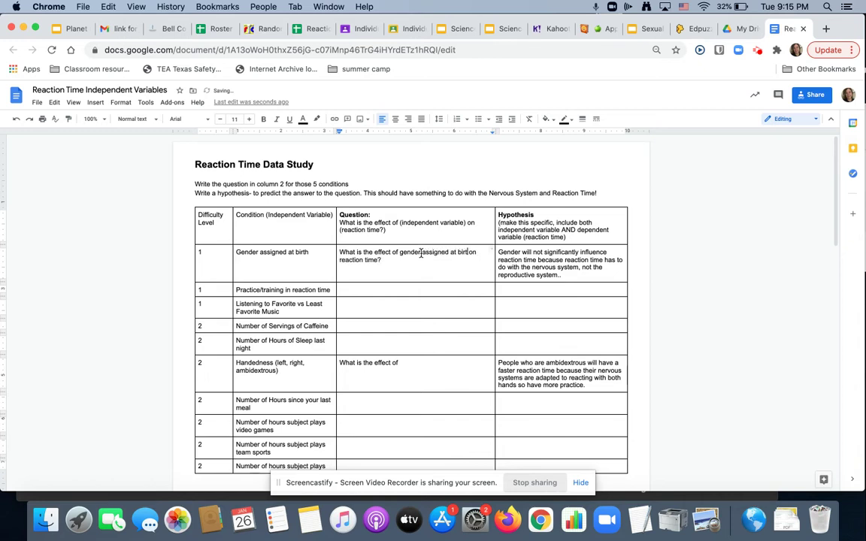
pyautogui.write('h')
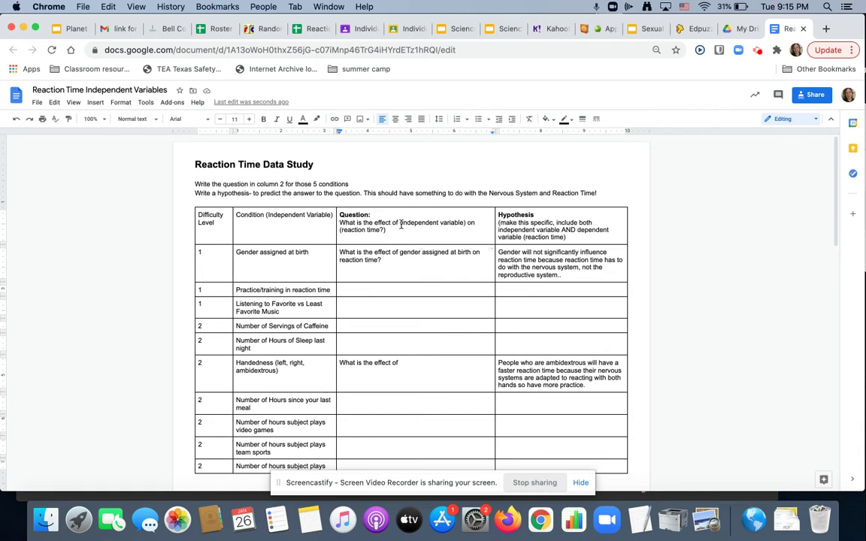
pyautogui.moveTo(404, 221); pyautogui.dragTo(406, 290)
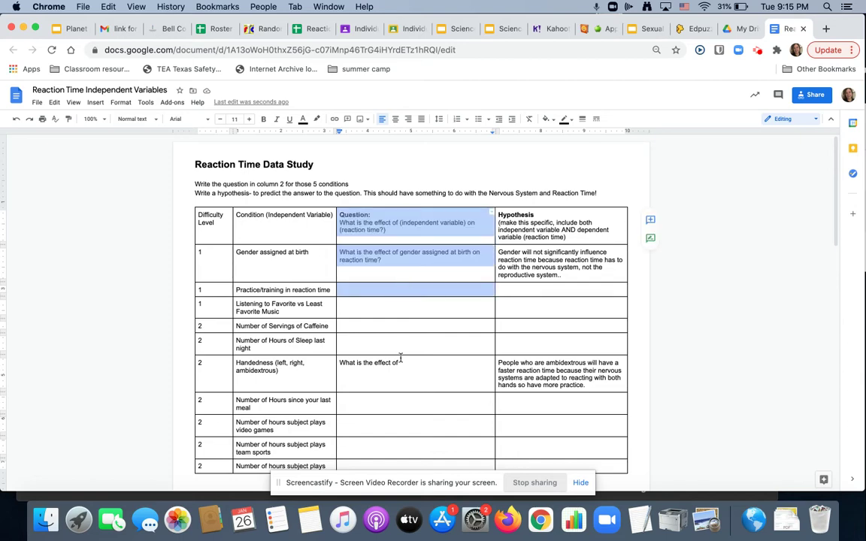
pyautogui.scroll(-10, 401, 358)
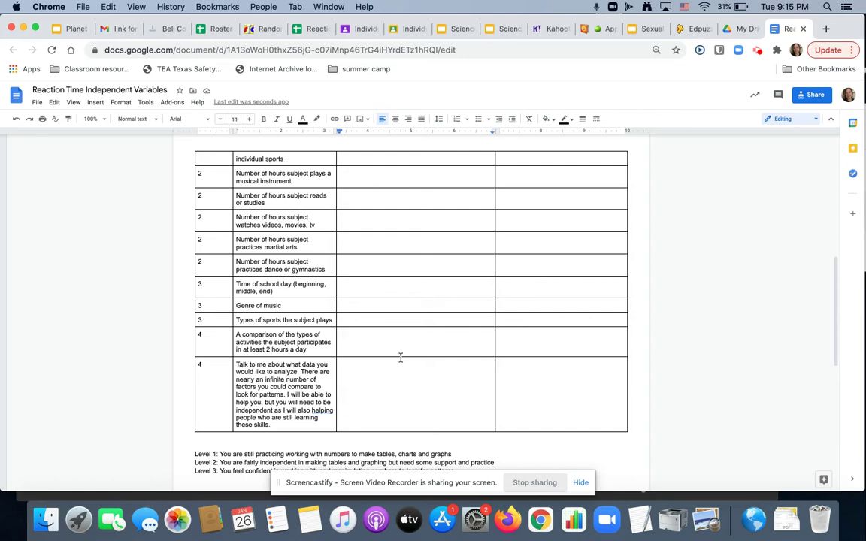
pyautogui.scroll(8, 401, 358)
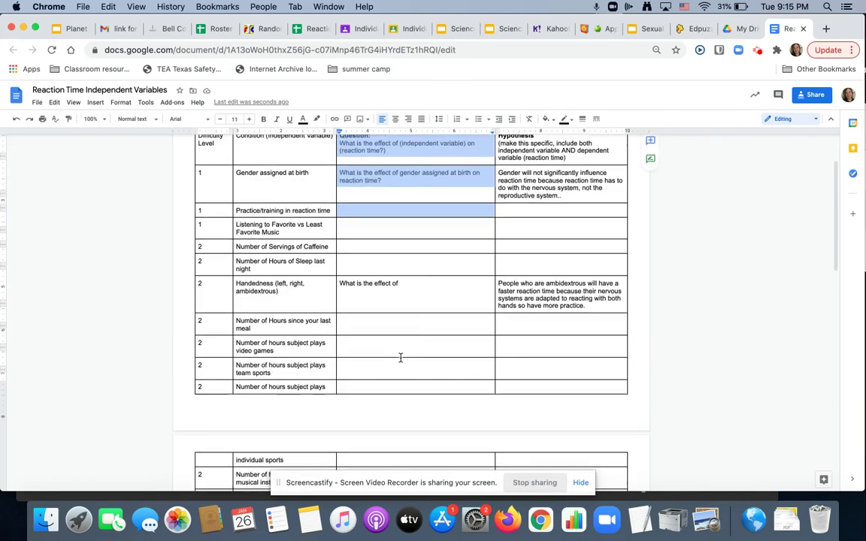
pyautogui.scroll(2, 401, 358)
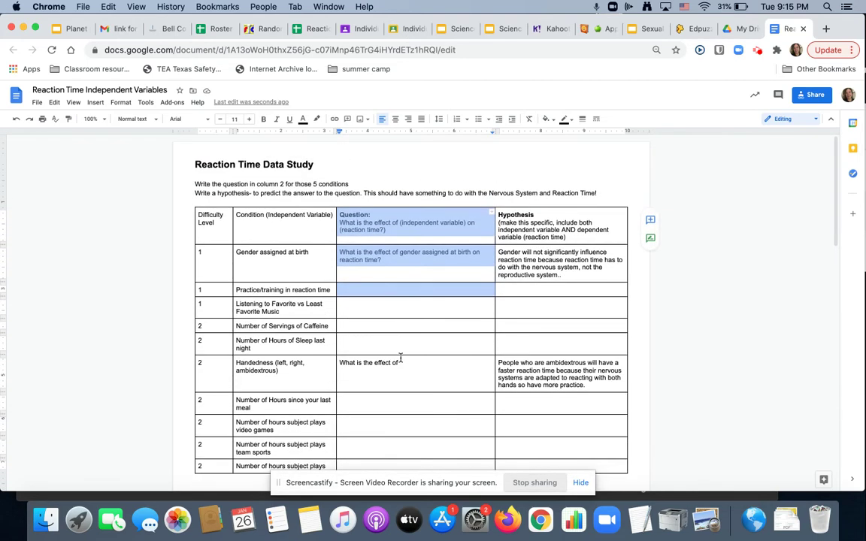
pyautogui.click(537, 215)
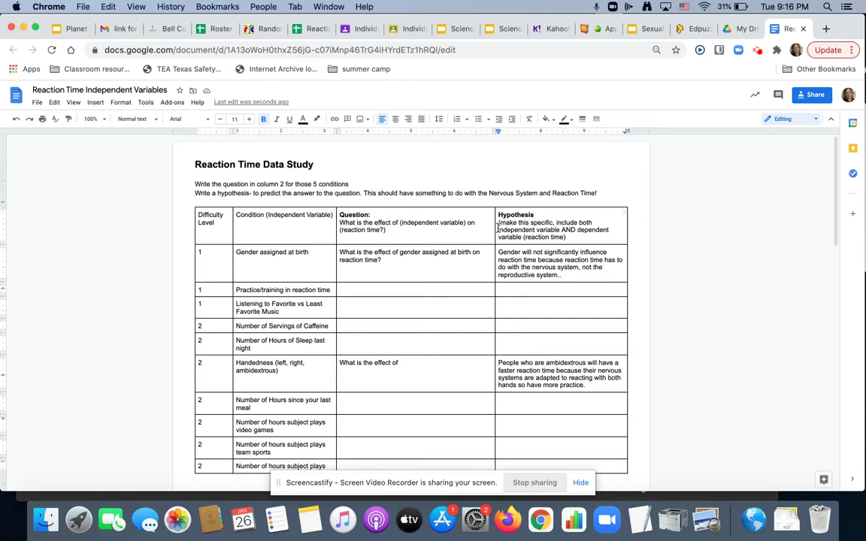
# - Insert 'assigned at birth' after 'Gender' at the start of the gender row's hypothesis
pyautogui.moveTo(498, 230); pyautogui.dragTo(558, 231)
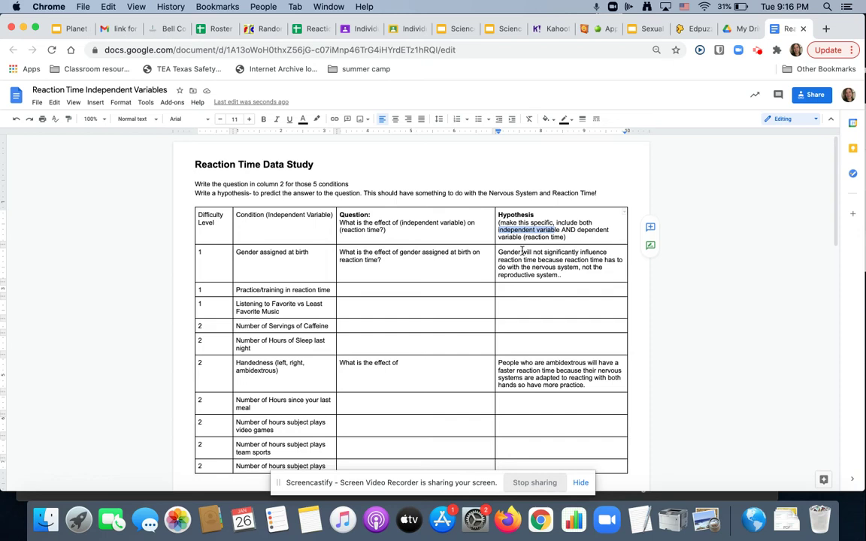
pyautogui.click(581, 259)
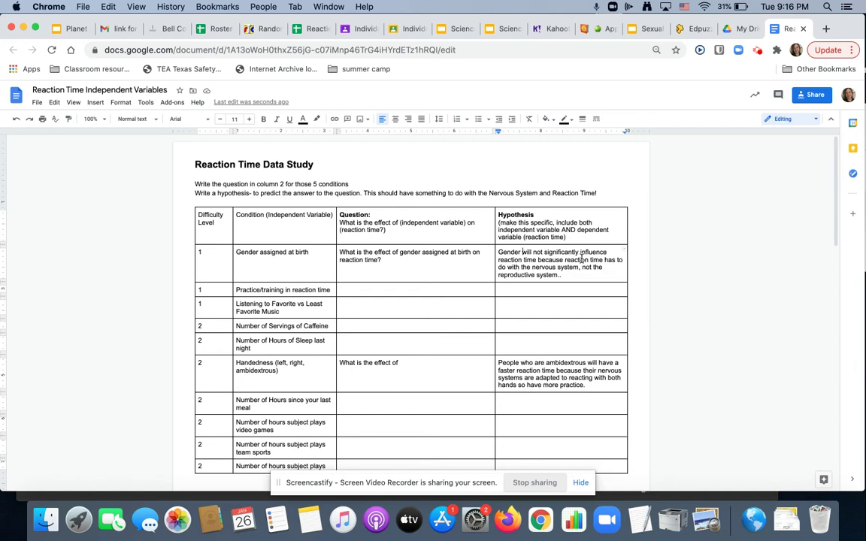
pyautogui.write('assigned ')
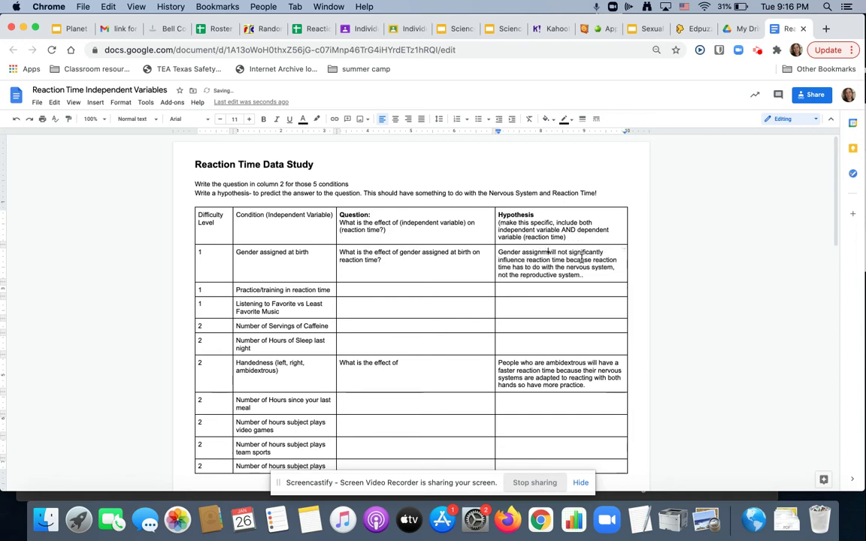
pyautogui.write('at birth')
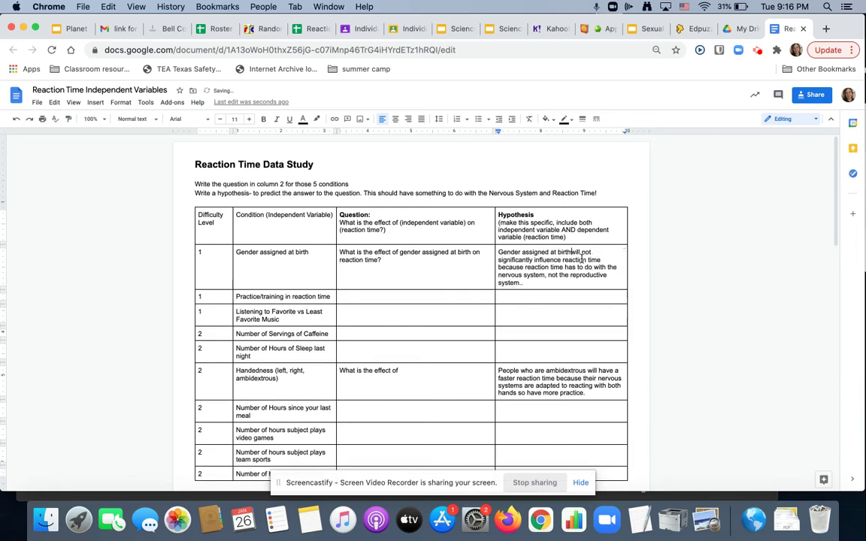
pyautogui.moveTo(263, 298); pyautogui.dragTo(234, 297)
pyautogui.click(234, 296)
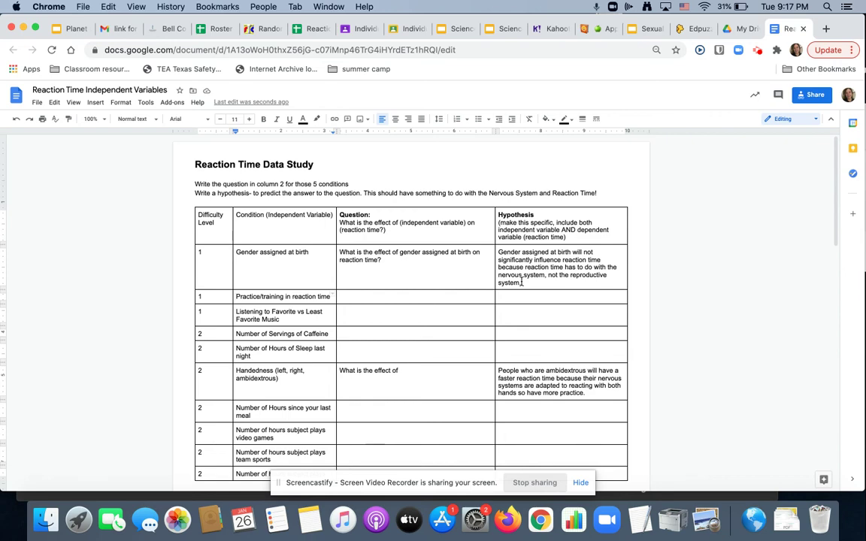
# - Add a line break before 'Level 1' so Levels 1–3 join Level 4 on the next page
pyautogui.scroll(-10, 522, 282)
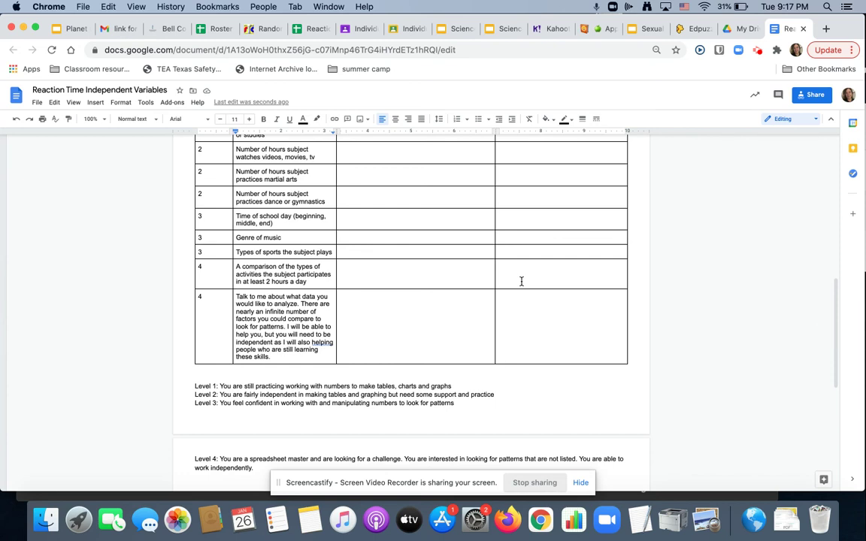
pyautogui.scroll(-3, 522, 282)
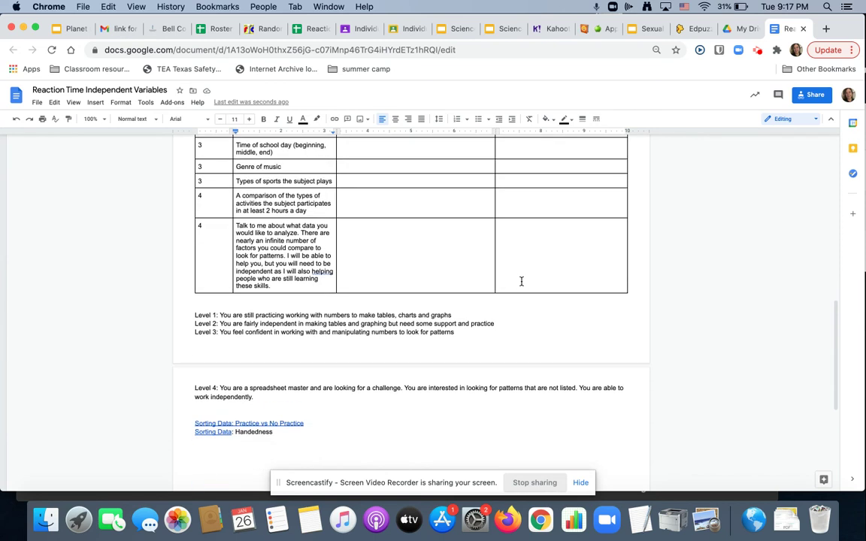
pyautogui.click(191, 315)
pyautogui.press('Return')
pyautogui.press('Return')
pyautogui.press('Return')
pyautogui.press('Return')
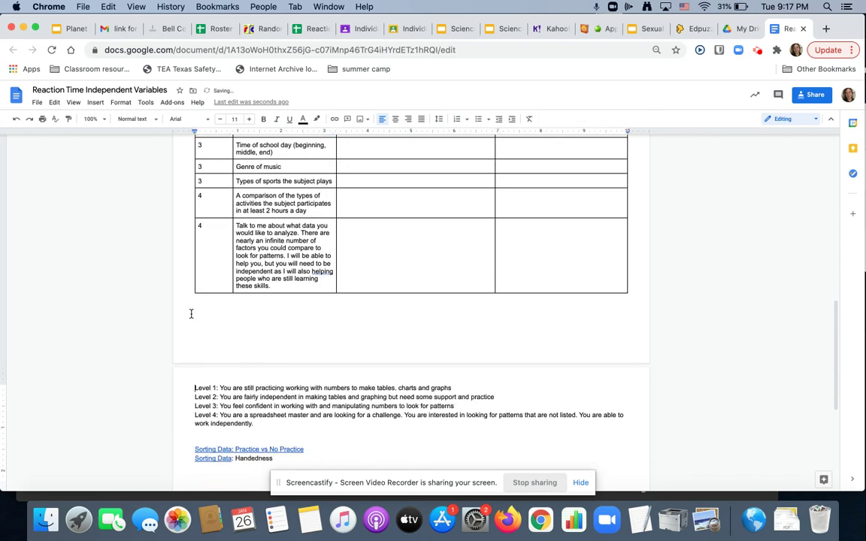
pyautogui.scroll(10, 249, 319)
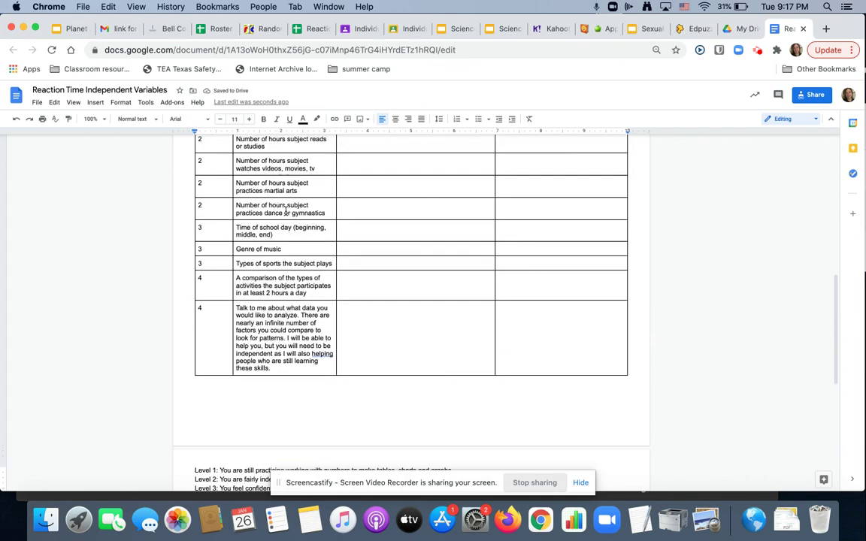
pyautogui.scroll(-15, 286, 212)
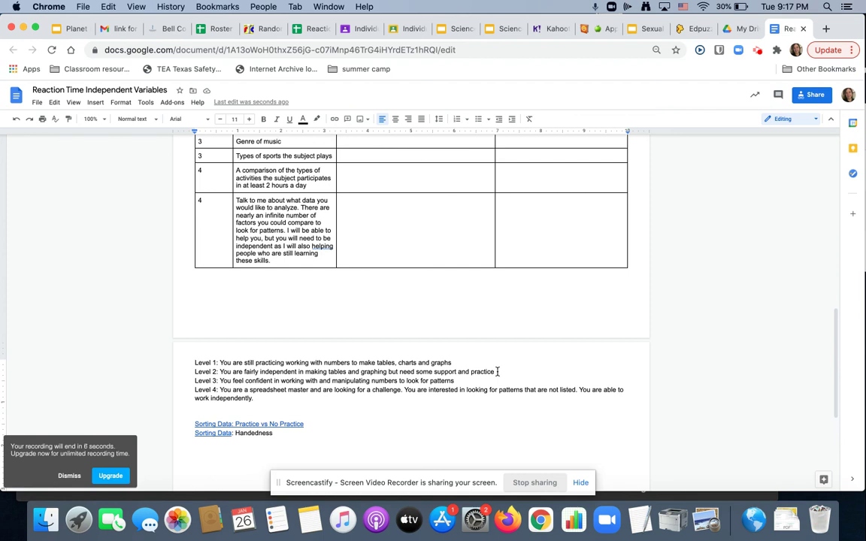
pyautogui.scroll(5, 379, 226)
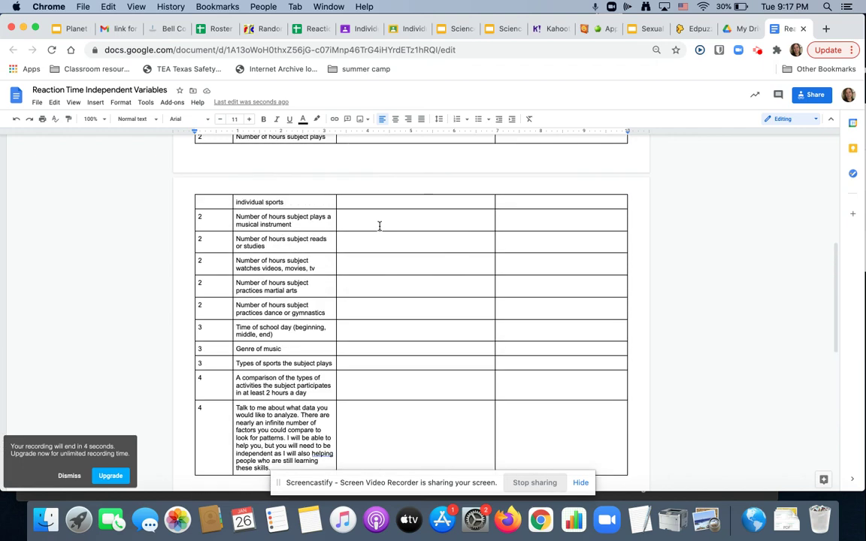